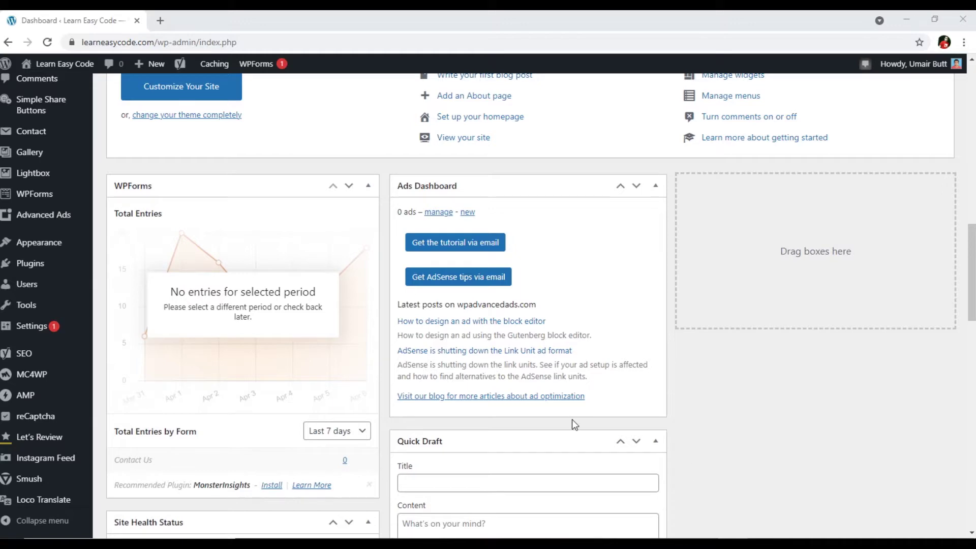
- Start a new form from WPForms > Add New and browse the available templates
{"action": "scroll", "coordinate": [211, 400], "scroll_direction": "up", "scroll_amount": 4}
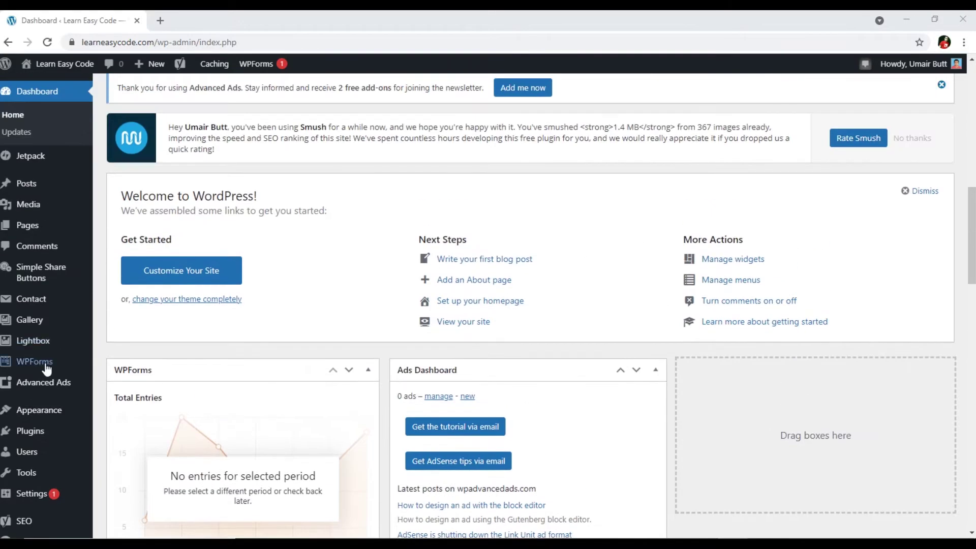
{"action": "mouse_move", "coordinate": [62, 367]}
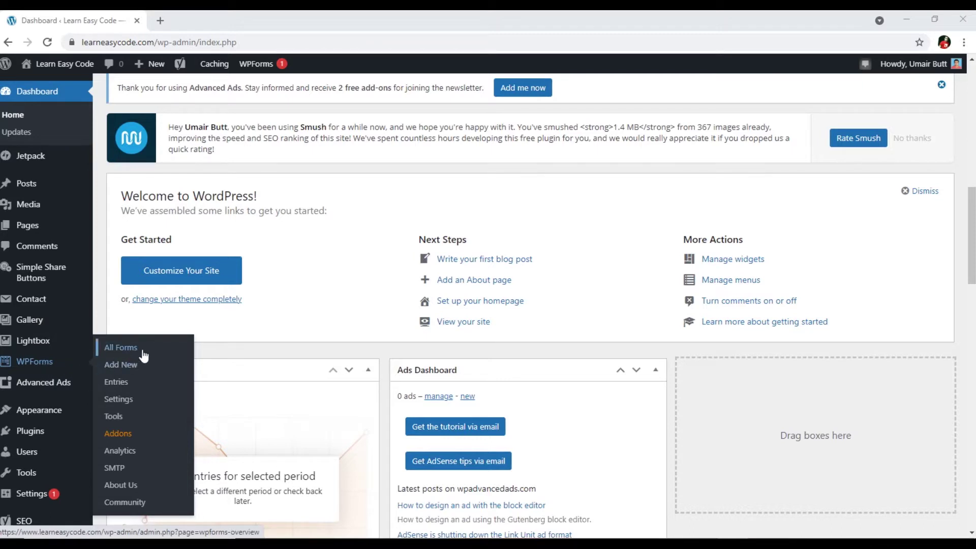
{"action": "left_click", "coordinate": [133, 370]}
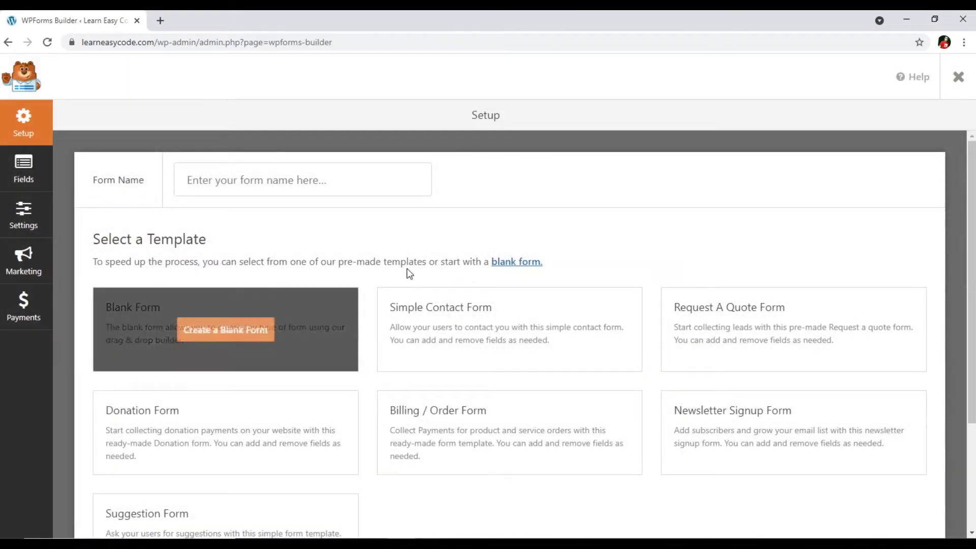
{"action": "scroll", "coordinate": [659, 255], "scroll_direction": "down", "scroll_amount": 1}
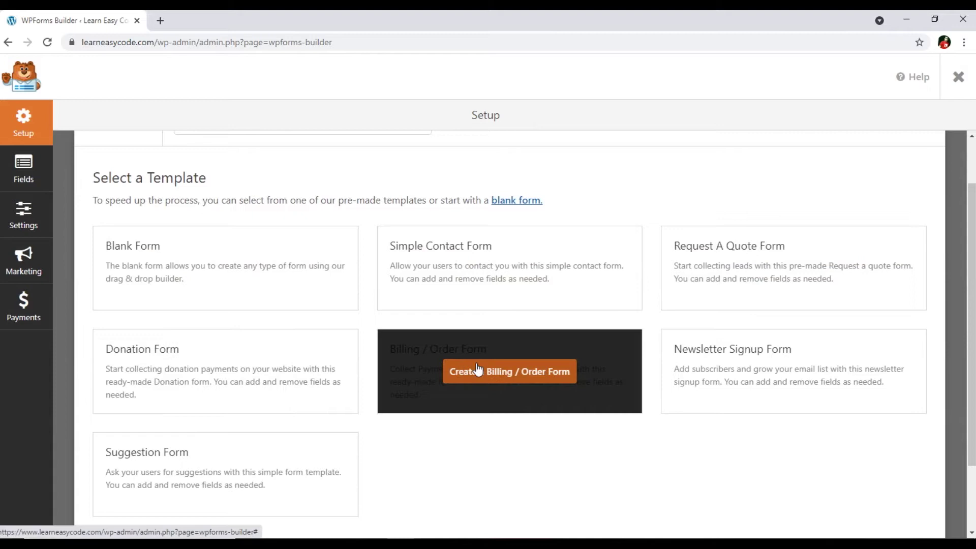
{"action": "scroll", "coordinate": [554, 388], "scroll_direction": "down", "scroll_amount": 1}
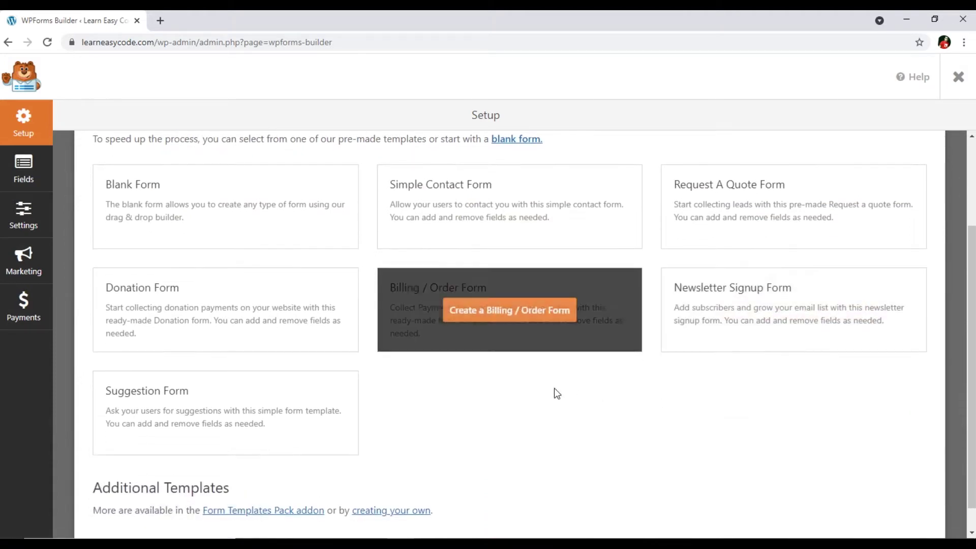
- Go back and open WPForms > Addons to review the Not Installed addons, such as AWeber
{"action": "left_click", "coordinate": [9, 42]}
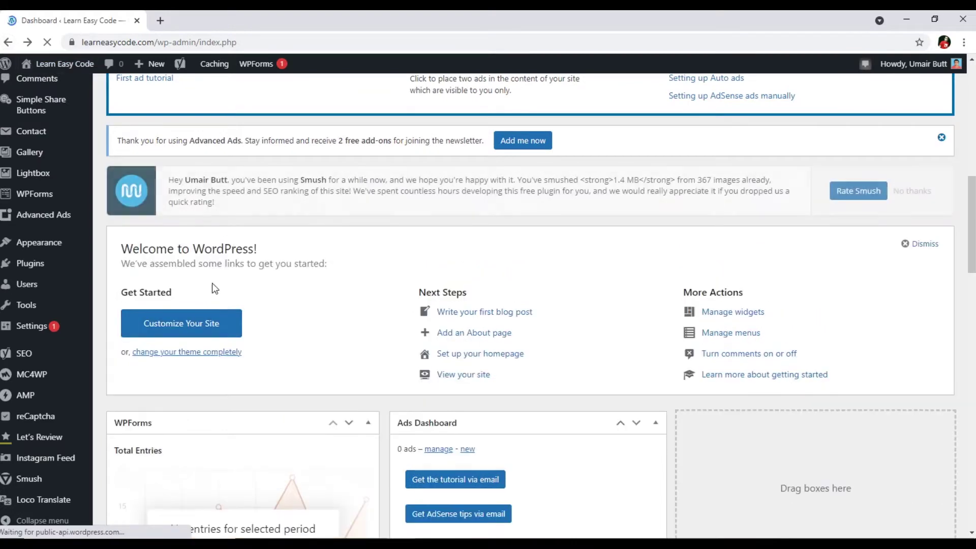
{"action": "mouse_move", "coordinate": [31, 194]}
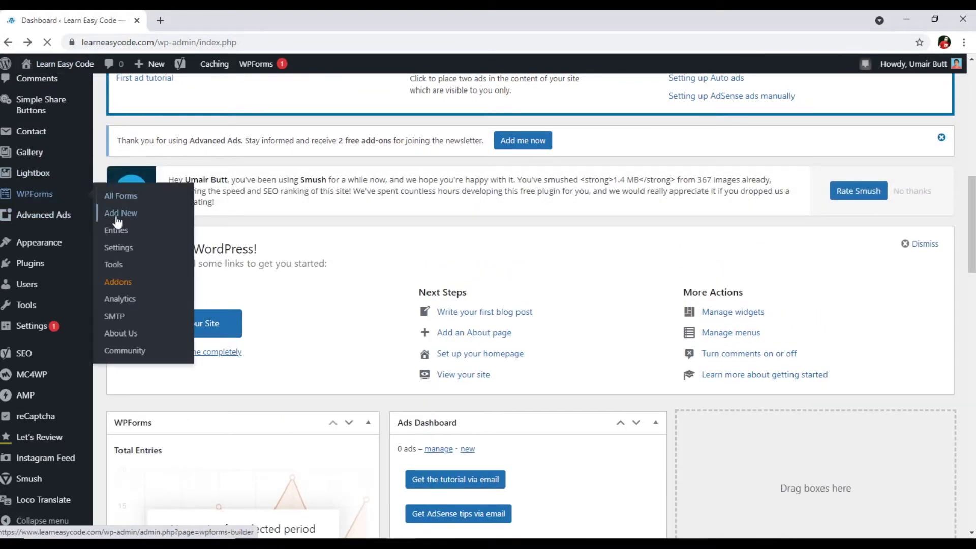
{"action": "left_click", "coordinate": [119, 284]}
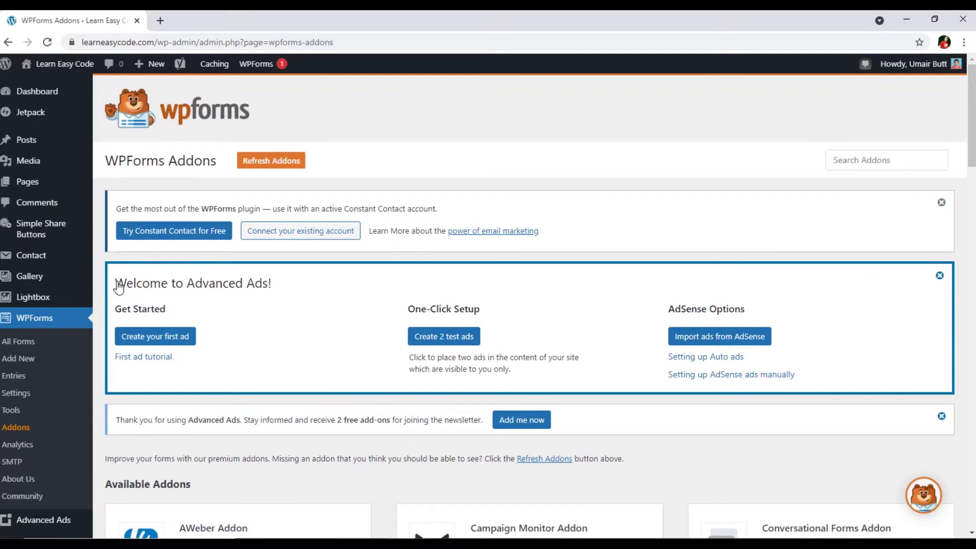
{"action": "scroll", "coordinate": [118, 287], "scroll_direction": "down", "scroll_amount": 7}
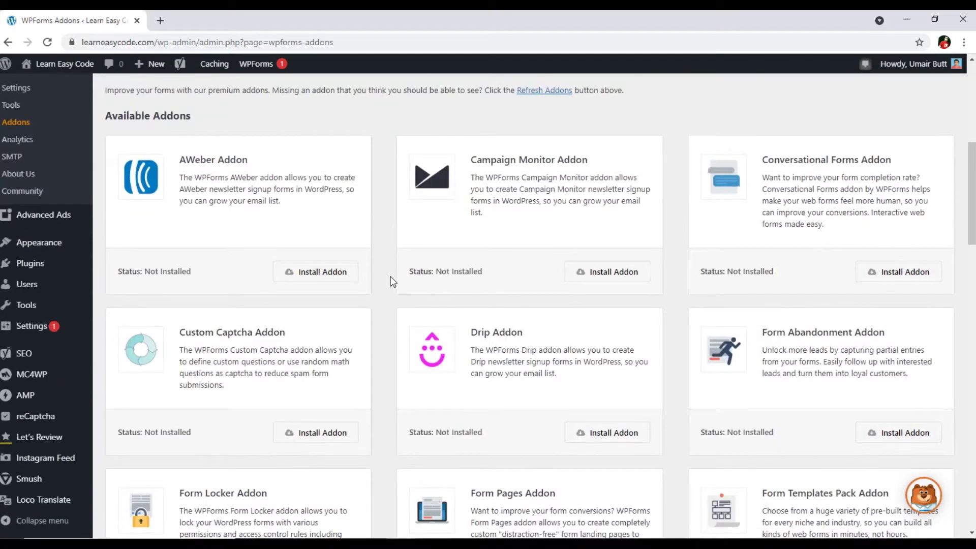
{"action": "scroll", "coordinate": [393, 282], "scroll_direction": "down", "scroll_amount": 1}
{"action": "scroll", "coordinate": [393, 283], "scroll_direction": "up", "scroll_amount": 5}
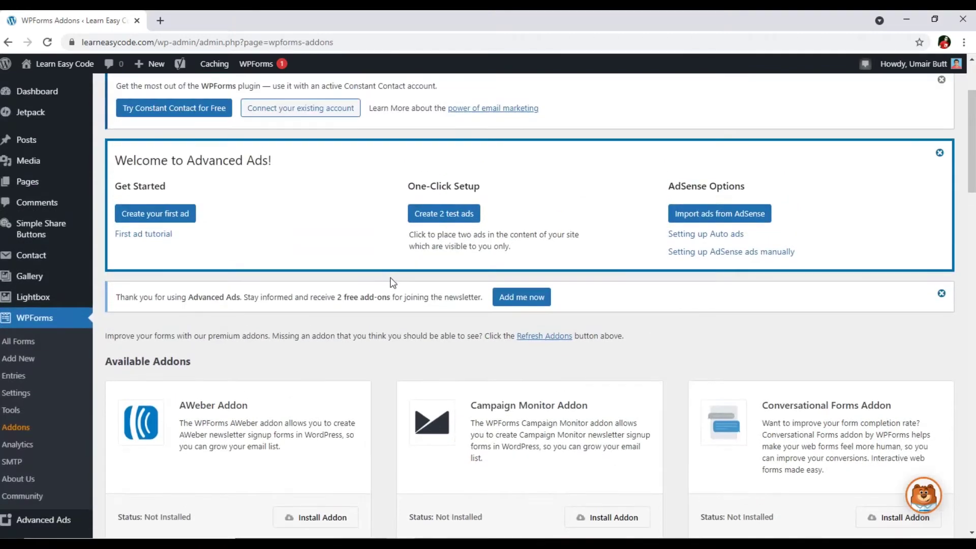
{"action": "scroll", "coordinate": [393, 283], "scroll_direction": "up", "scroll_amount": 2}
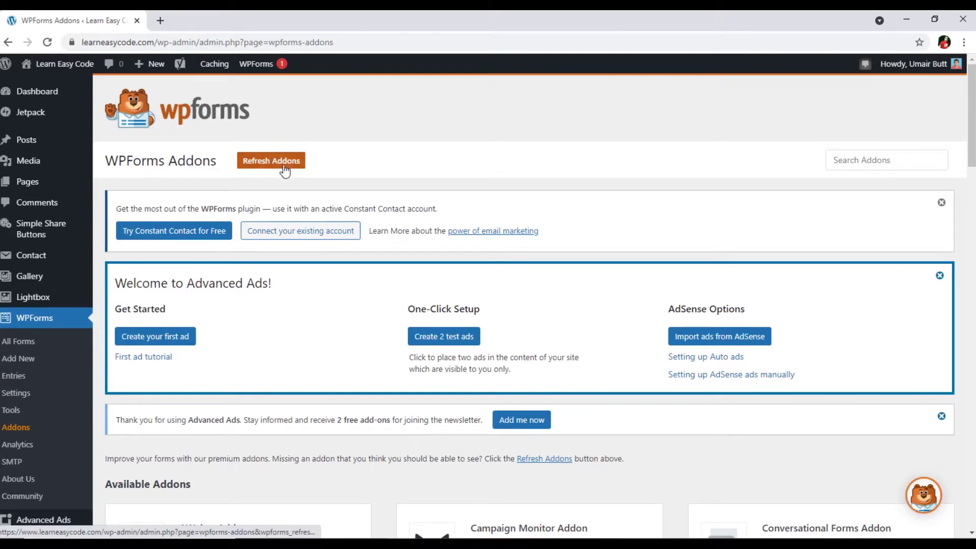
{"action": "scroll", "coordinate": [338, 272], "scroll_direction": "down", "scroll_amount": 4}
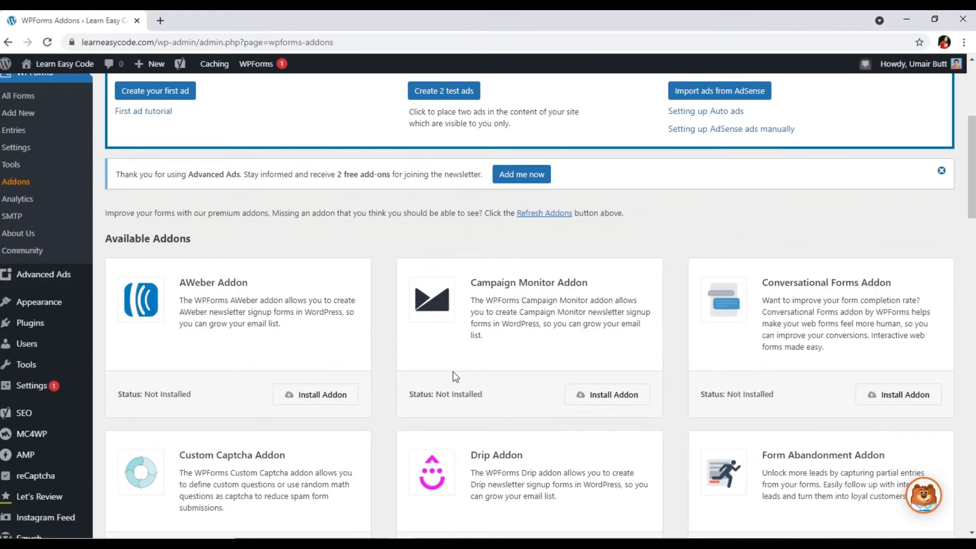
{"action": "scroll", "coordinate": [386, 331], "scroll_direction": "down", "scroll_amount": 1}
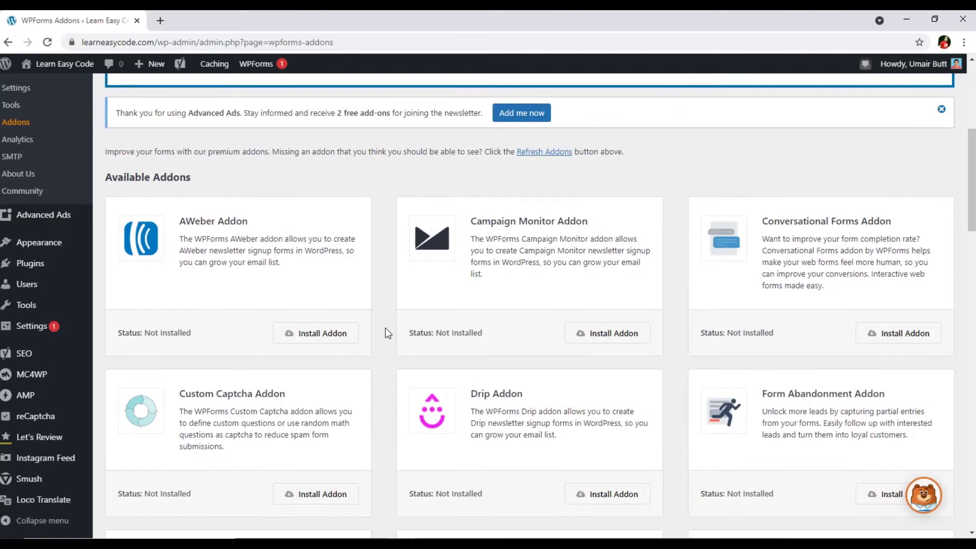
{"action": "scroll", "coordinate": [385, 331], "scroll_direction": "up", "scroll_amount": 3}
{"action": "scroll", "coordinate": [386, 331], "scroll_direction": "up", "scroll_amount": 2}
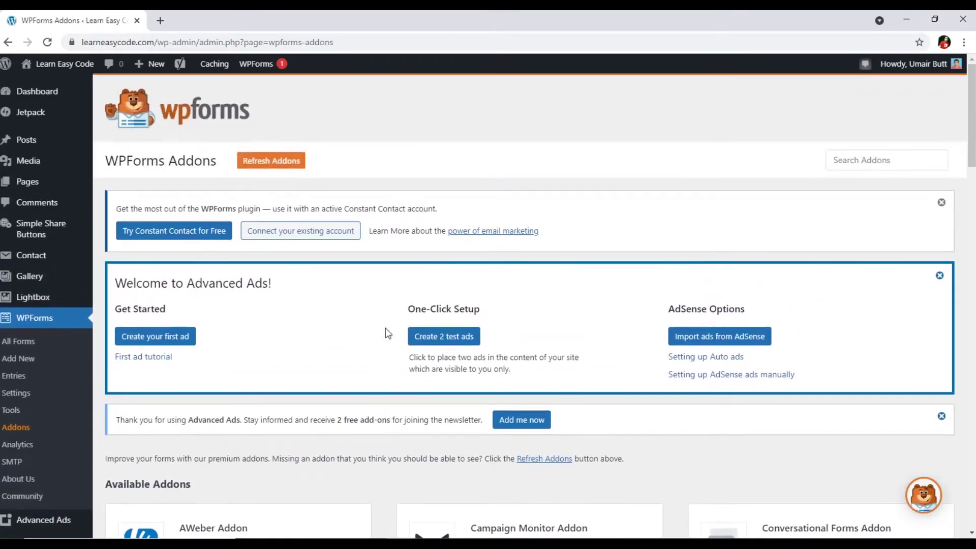
{"action": "left_click", "coordinate": [870, 162]}
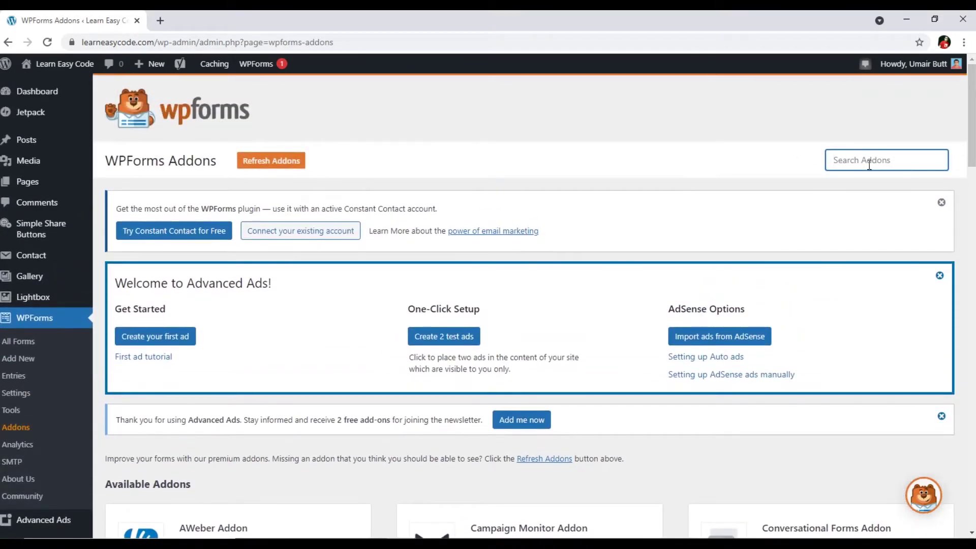
{"action": "type", "text": "captcha"}
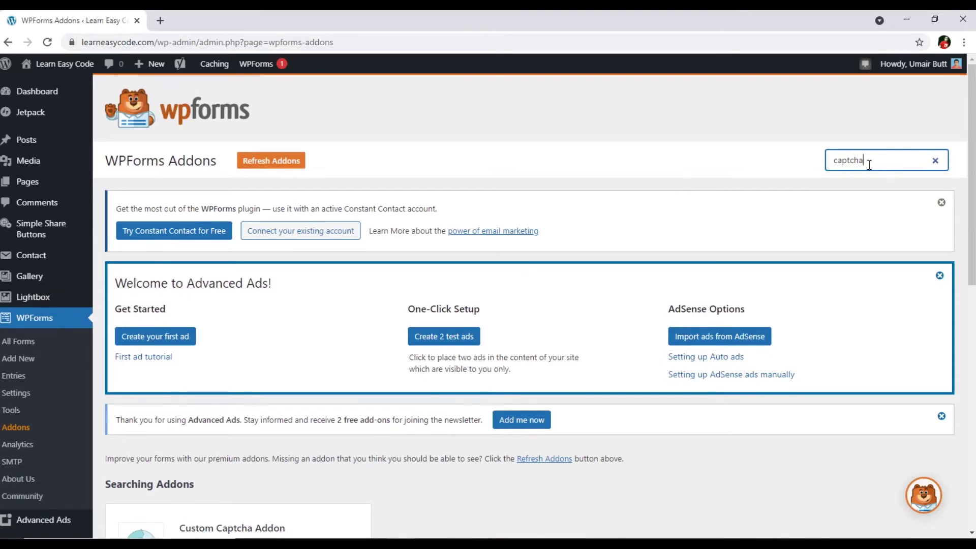
{"action": "scroll", "coordinate": [498, 248], "scroll_direction": "down", "scroll_amount": 5}
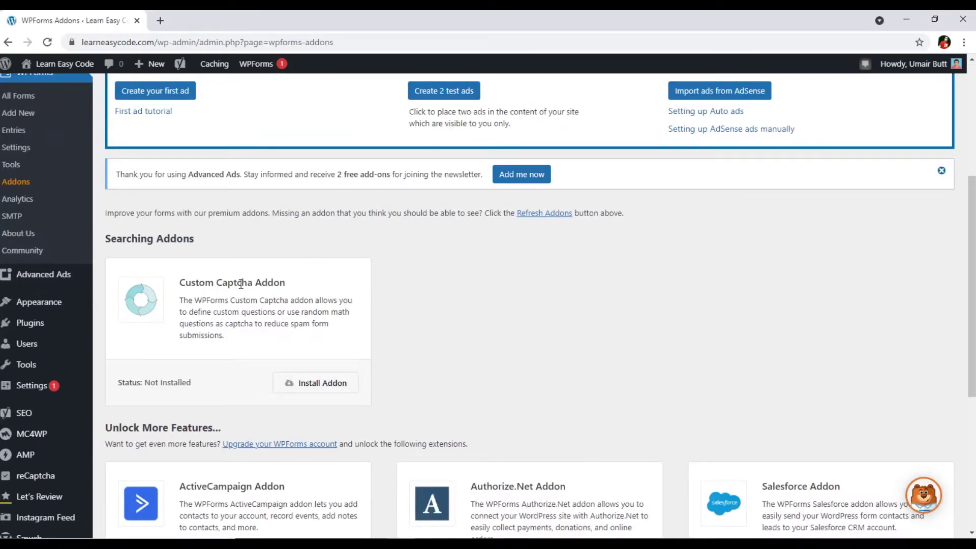
{"action": "scroll", "coordinate": [567, 299], "scroll_direction": "up", "scroll_amount": 5}
{"action": "left_click_drag", "start_coordinate": [874, 160], "coordinate": [764, 163]}
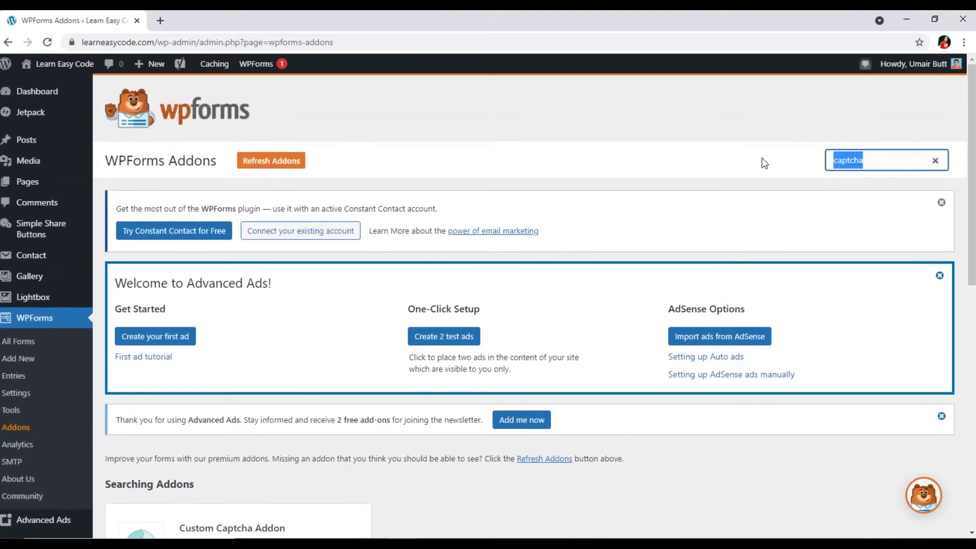
{"action": "key", "text": "BackSpace"}
{"action": "scroll", "coordinate": [459, 263], "scroll_direction": "down", "scroll_amount": 6}
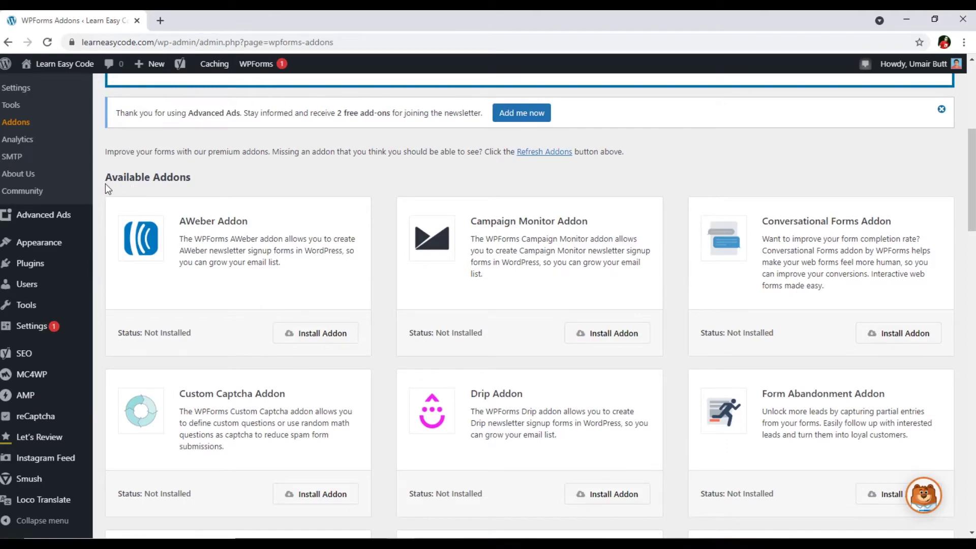
- Scroll the addons list past Signature and Stripe to the Surveys and Polls Addon card
{"action": "scroll", "coordinate": [279, 287], "scroll_direction": "down", "scroll_amount": 15}
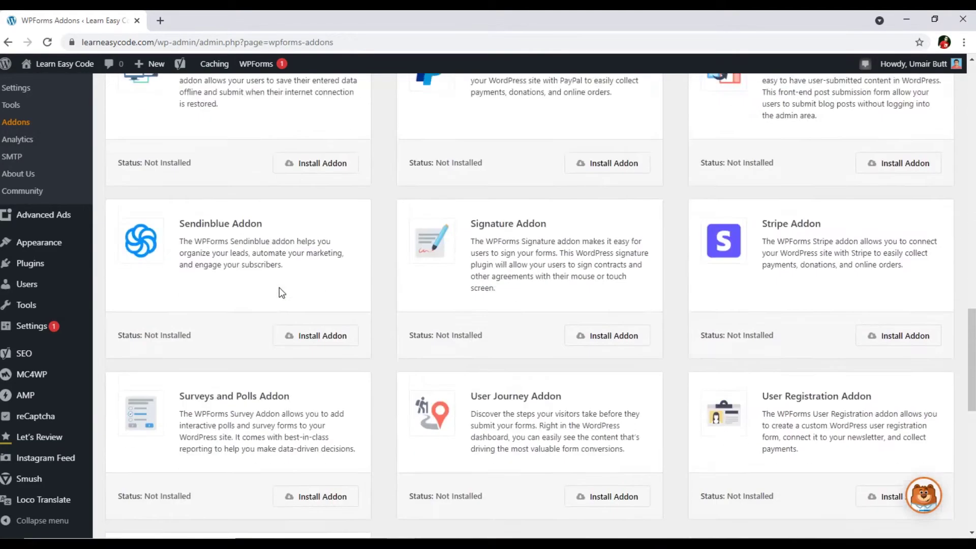
{"action": "scroll", "coordinate": [279, 287], "scroll_direction": "down", "scroll_amount": 8}
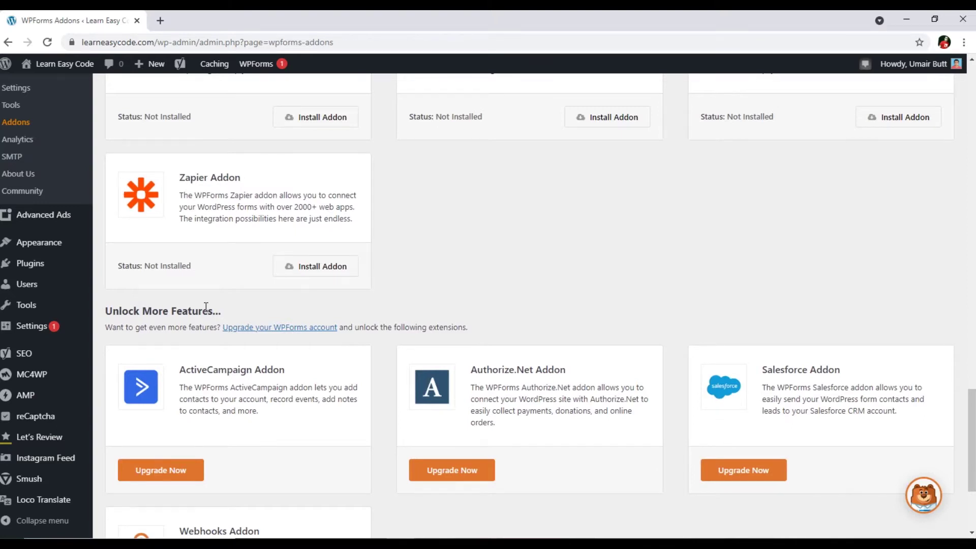
{"action": "scroll", "coordinate": [206, 306], "scroll_direction": "down", "scroll_amount": 3}
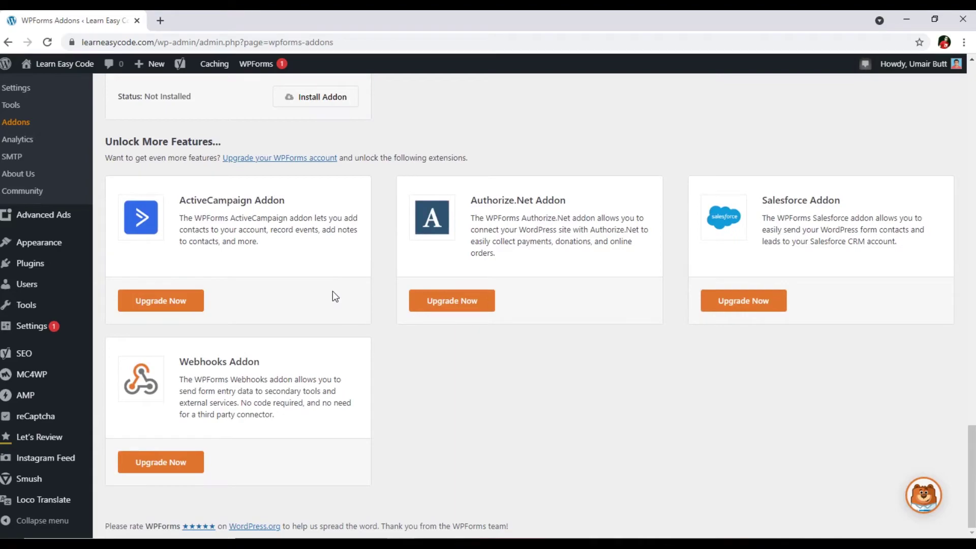
{"action": "scroll", "coordinate": [332, 295], "scroll_direction": "up", "scroll_amount": 20}
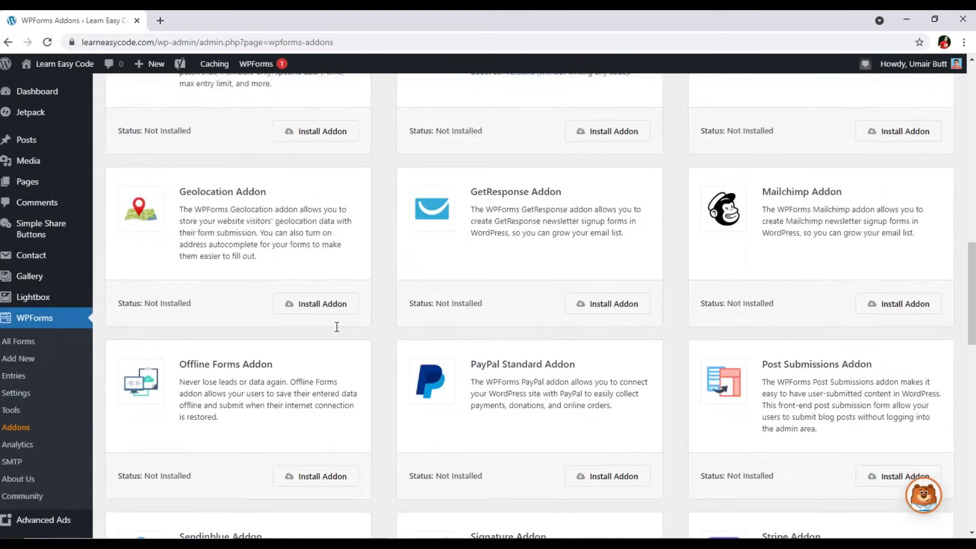
{"action": "scroll", "coordinate": [337, 327], "scroll_direction": "up", "scroll_amount": 6}
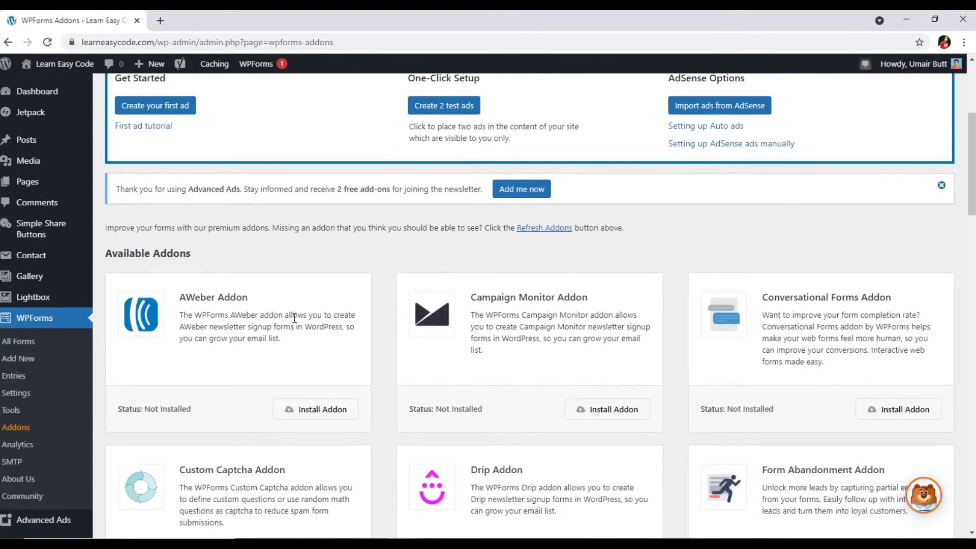
{"action": "scroll", "coordinate": [355, 332], "scroll_direction": "down", "scroll_amount": 1}
{"action": "scroll", "coordinate": [355, 331], "scroll_direction": "down", "scroll_amount": 1}
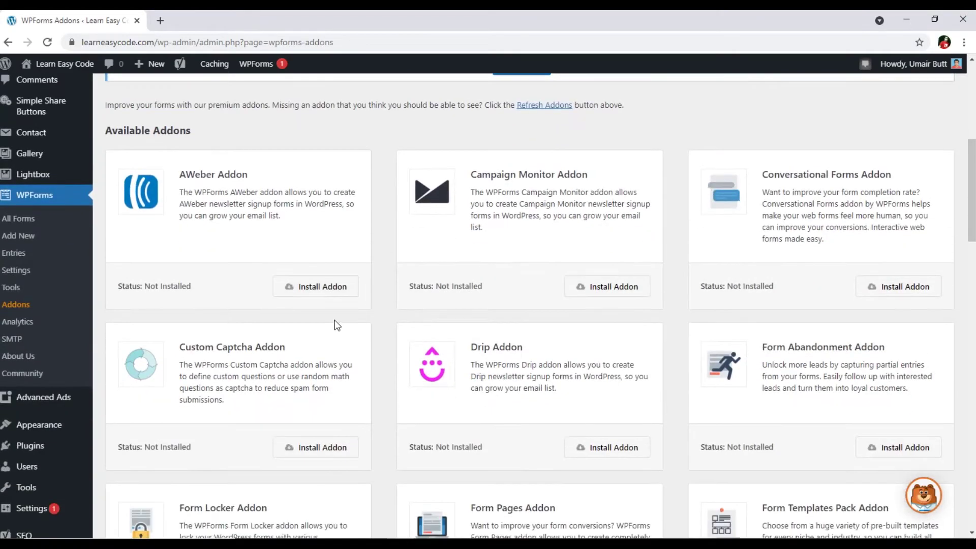
{"action": "scroll", "coordinate": [285, 330], "scroll_direction": "down", "scroll_amount": 8}
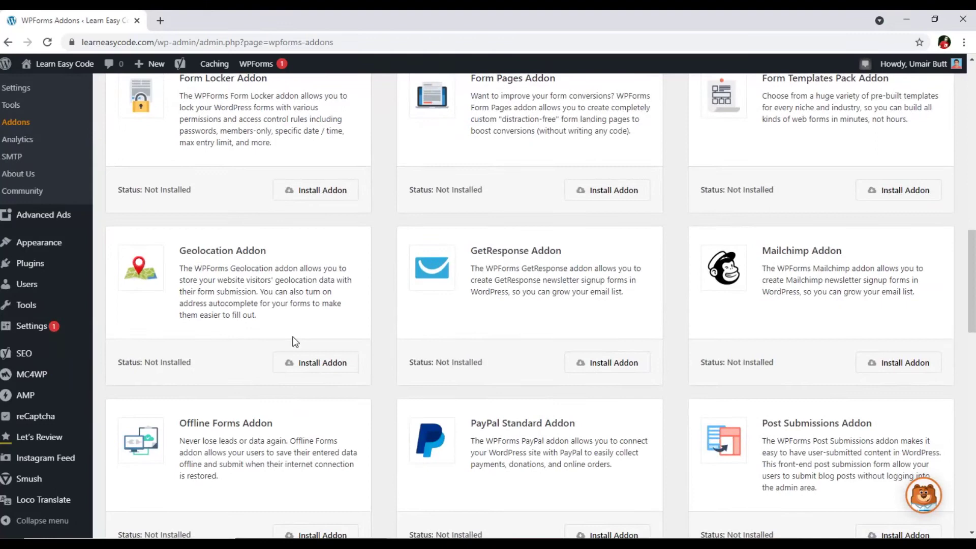
{"action": "scroll", "coordinate": [294, 340], "scroll_direction": "down", "scroll_amount": 3}
{"action": "scroll", "coordinate": [294, 340], "scroll_direction": "down", "scroll_amount": 3}
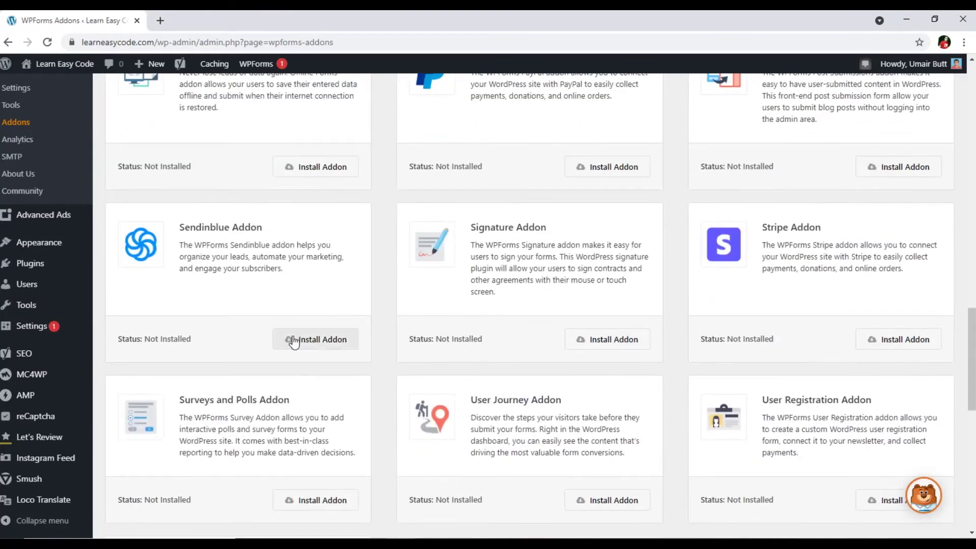
{"action": "scroll", "coordinate": [239, 340], "scroll_direction": "down", "scroll_amount": 1}
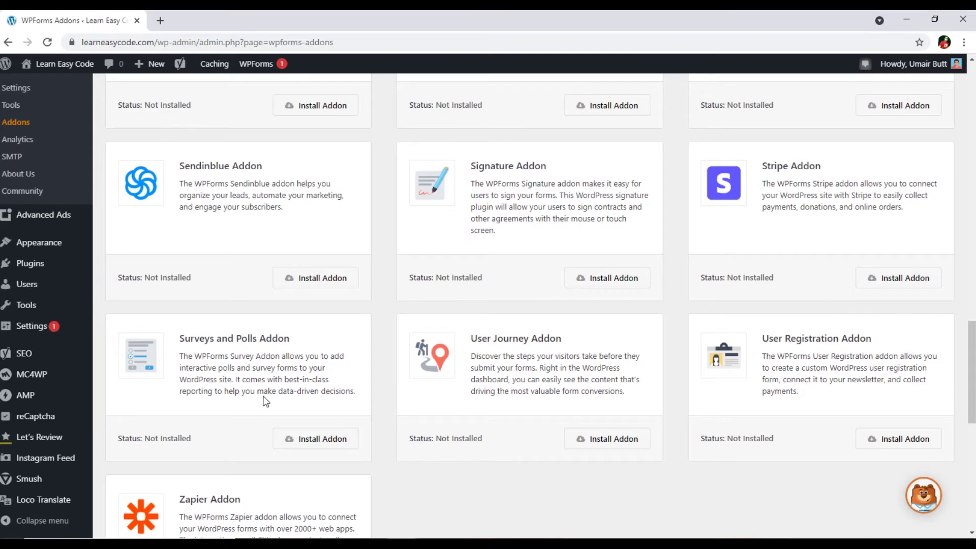
- Install the Surveys and Polls Addon and wait until its status reads Active
{"action": "left_click", "coordinate": [317, 443]}
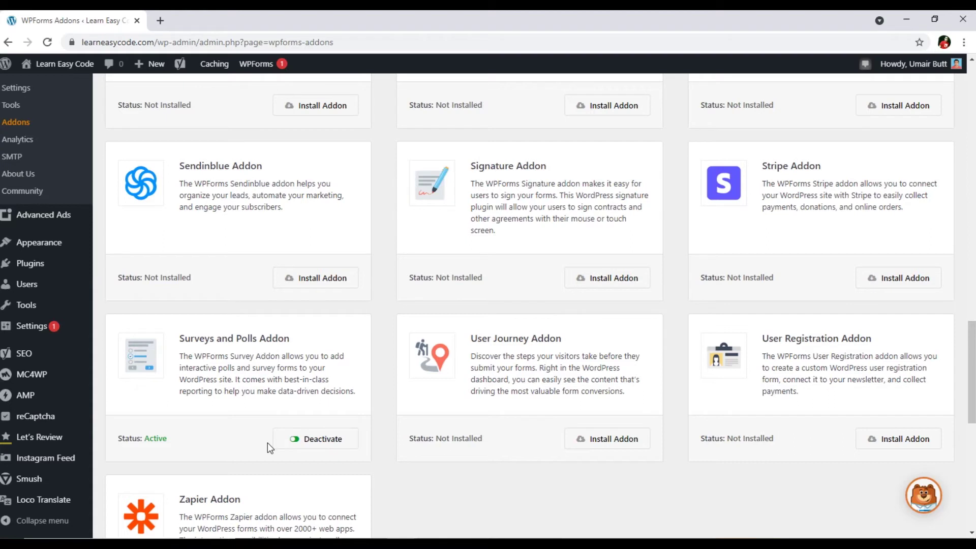
{"action": "scroll", "coordinate": [267, 443], "scroll_direction": "up", "scroll_amount": 2}
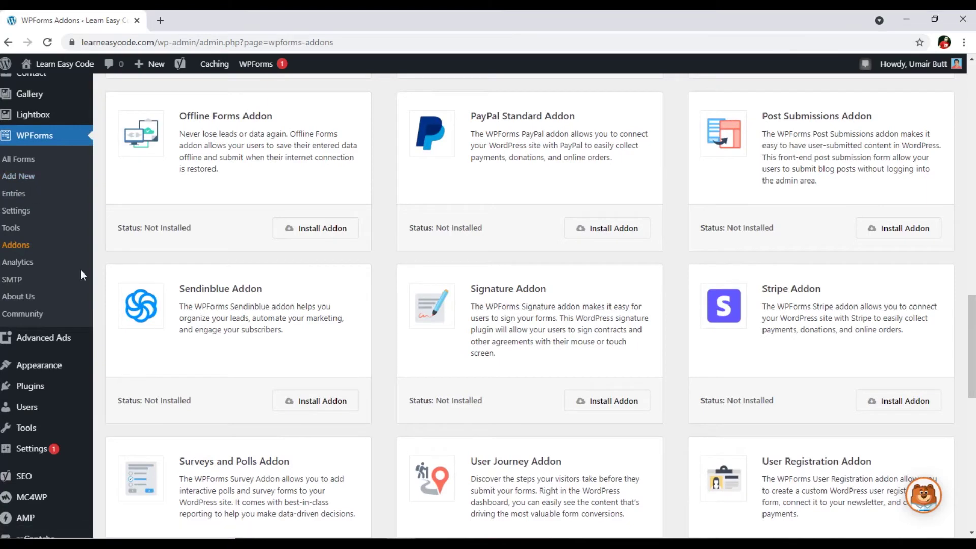
{"action": "scroll", "coordinate": [177, 320], "scroll_direction": "down", "scroll_amount": 2}
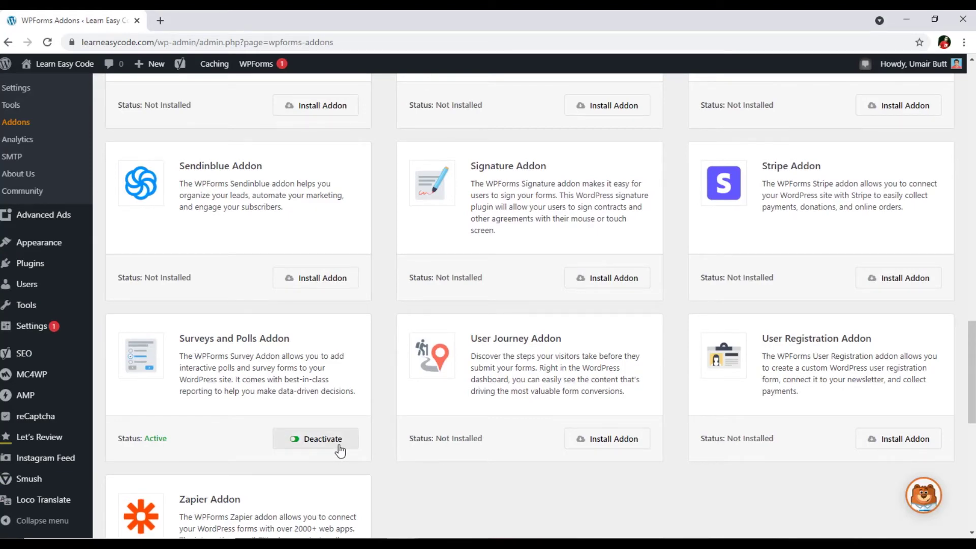
{"action": "scroll", "coordinate": [340, 451], "scroll_direction": "up", "scroll_amount": 5}
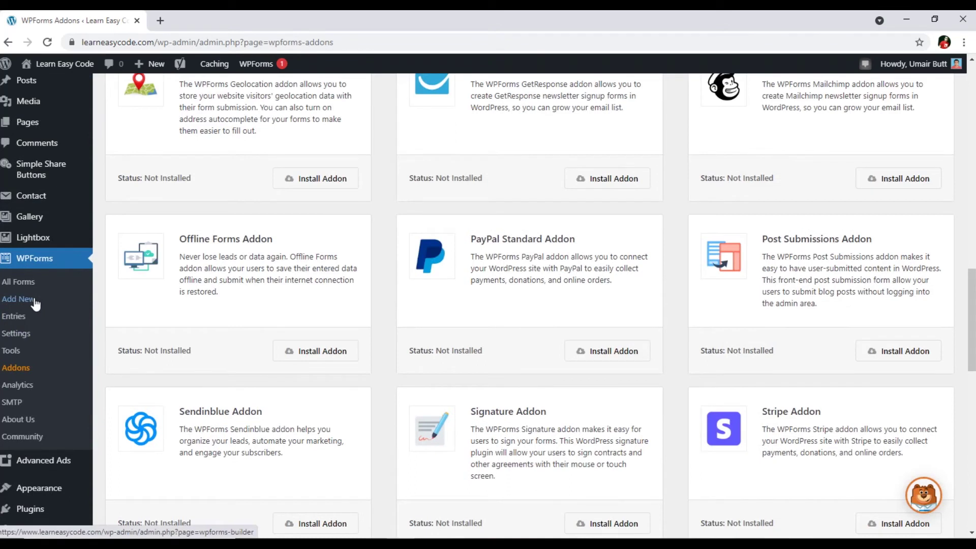
- Start a new form and find the Poll, Survey and two NPS Survey templates
{"action": "left_click", "coordinate": [36, 301]}
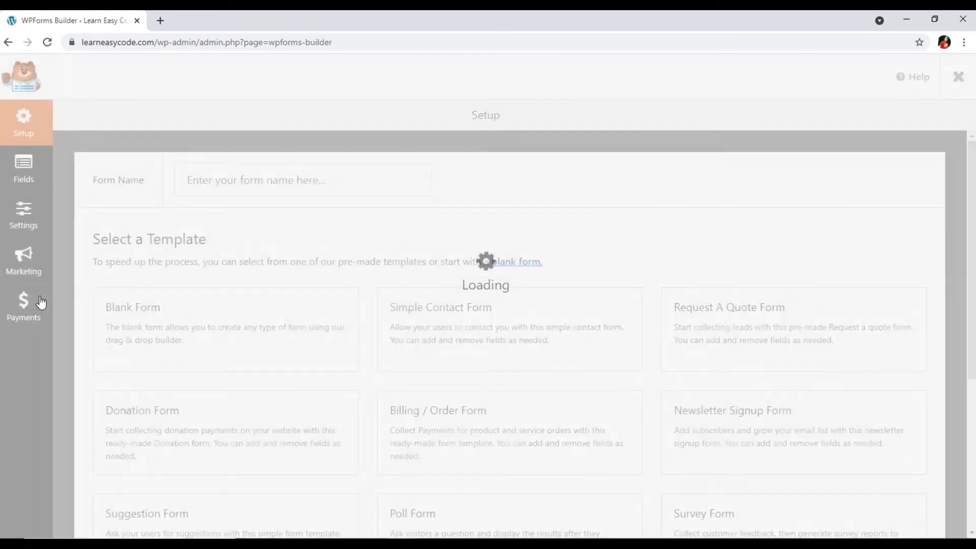
{"action": "scroll", "coordinate": [252, 259], "scroll_direction": "down", "scroll_amount": 2}
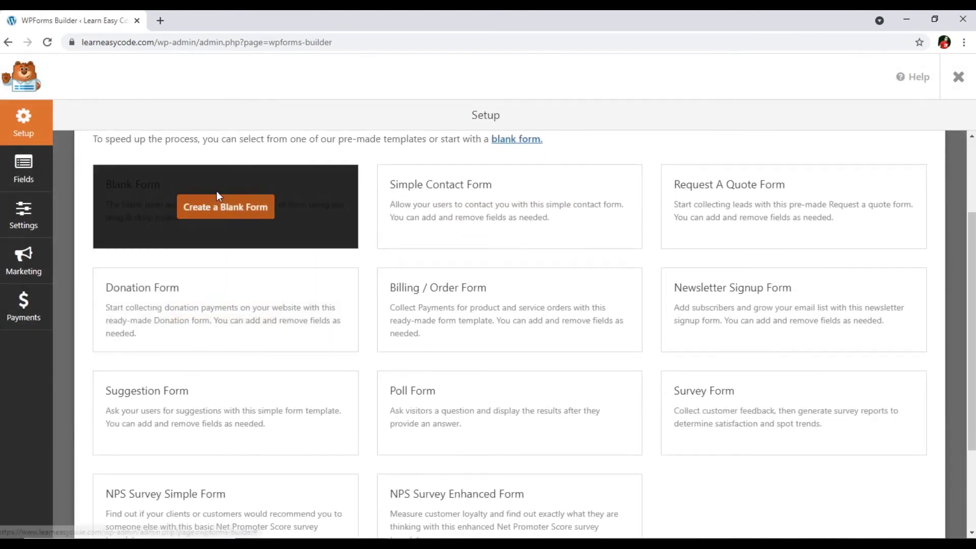
{"action": "scroll", "coordinate": [356, 277], "scroll_direction": "down", "scroll_amount": 2}
{"action": "scroll", "coordinate": [365, 316], "scroll_direction": "up", "scroll_amount": 3}
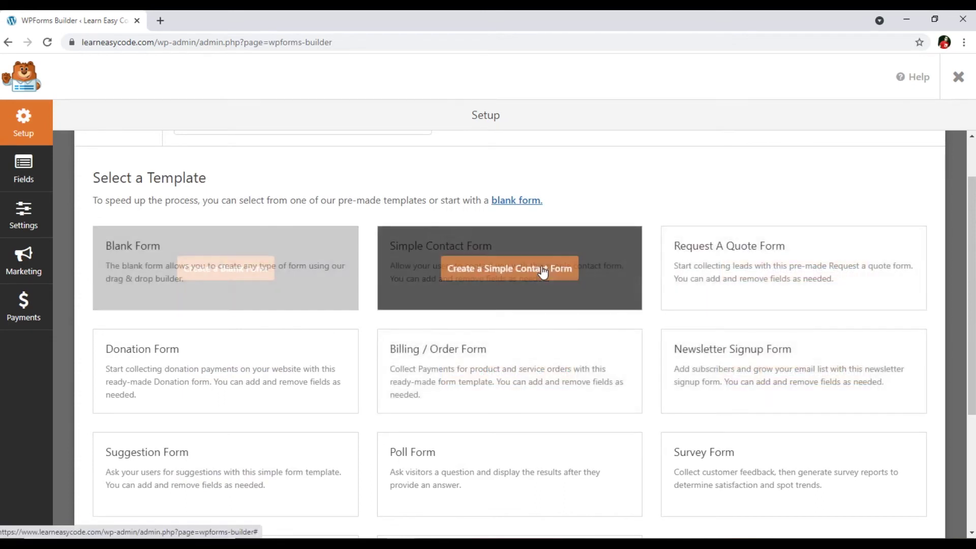
{"action": "scroll", "coordinate": [514, 275], "scroll_direction": "down", "scroll_amount": 1}
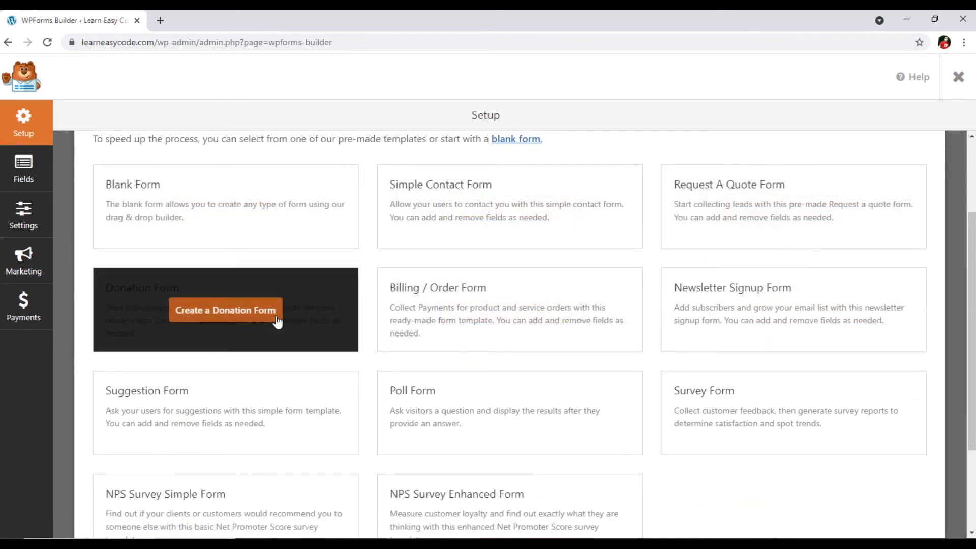
{"action": "scroll", "coordinate": [279, 327], "scroll_direction": "down", "scroll_amount": 1}
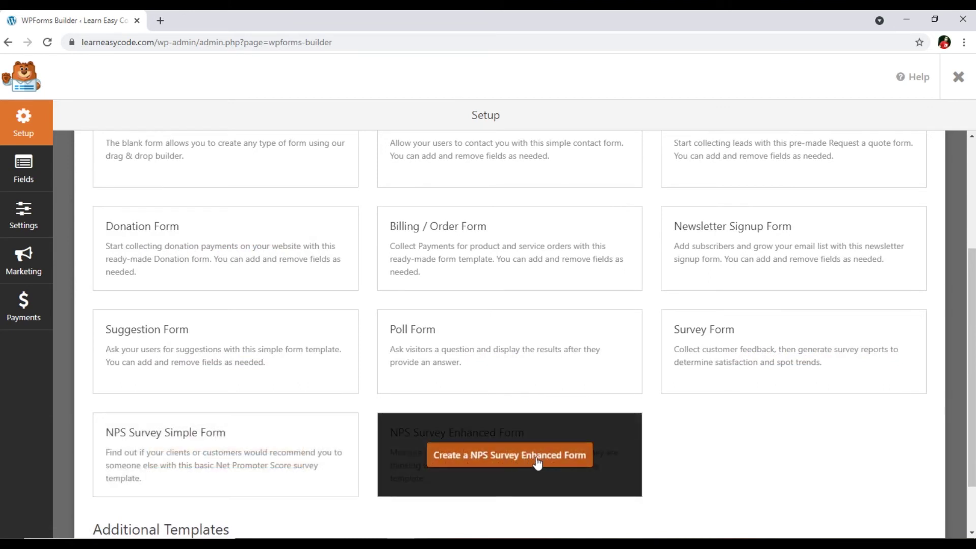
{"action": "scroll", "coordinate": [748, 442], "scroll_direction": "down", "scroll_amount": 2}
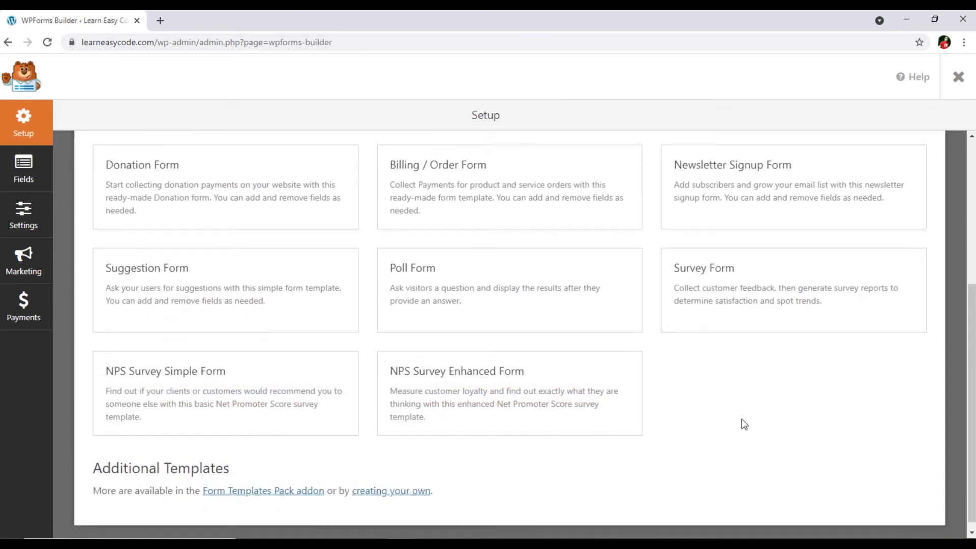